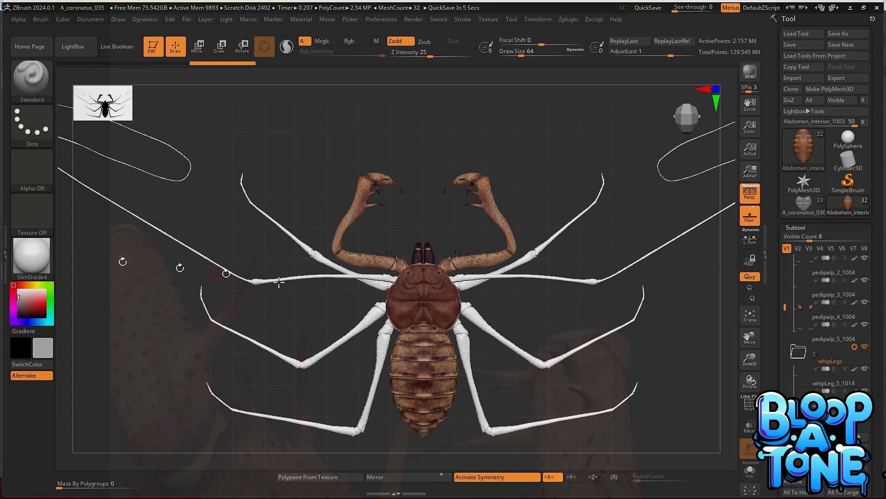
Examine the whip spider sculpt's carapace, legs and segmented abdomen up close from several angles.
{"action": "left_click_drag", "start_coordinate": [404, 225], "coordinate": [538, 295], "text": "alt"}
{"action": "mouse_move", "coordinate": [623, 305]}
{"action": "left_mouse_down"}
{"action": "mouse_move", "coordinate": [521, 302]}
{"action": "mouse_move", "coordinate": [553, 307]}
{"action": "mouse_move", "coordinate": [539, 304]}
{"action": "left_mouse_up"}
{"action": "left_click_drag", "start_coordinate": [463, 146], "coordinate": [414, 281], "text": "alt"}
{"action": "left_click_drag", "start_coordinate": [438, 208], "coordinate": [431, 178], "text": "alt"}
{"action": "left_click_drag", "start_coordinate": [420, 246], "coordinate": [475, 313]}
{"action": "left_click_drag", "start_coordinate": [567, 341], "coordinate": [483, 307], "text": "alt"}
{"action": "left_click_drag", "start_coordinate": [387, 400], "coordinate": [498, 317], "text": "alt"}
{"action": "left_click_drag", "start_coordinate": [440, 430], "coordinate": [538, 430], "text": "alt"}
{"action": "left_click_drag", "start_coordinate": [656, 399], "coordinate": [626, 391], "text": "alt"}
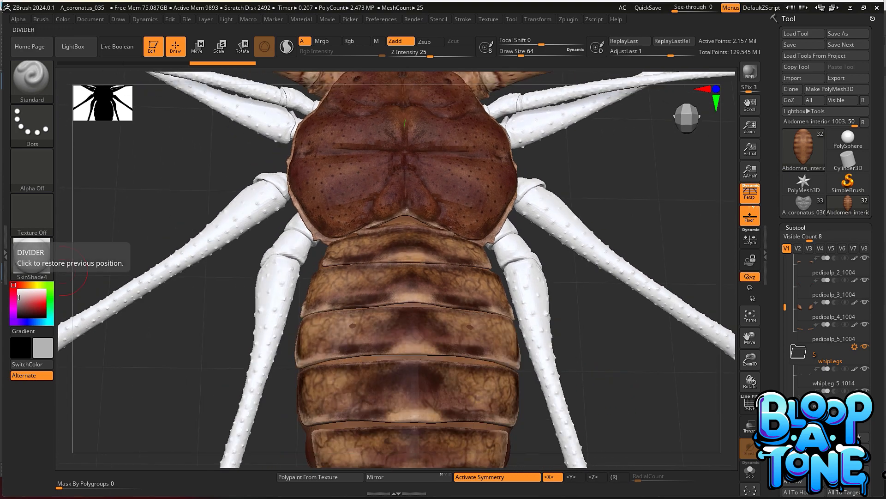
Switch to Maya and examine the whole UV tile layout together with the whip spider mesh.
{"action": "left_click", "coordinate": [1, 223]}
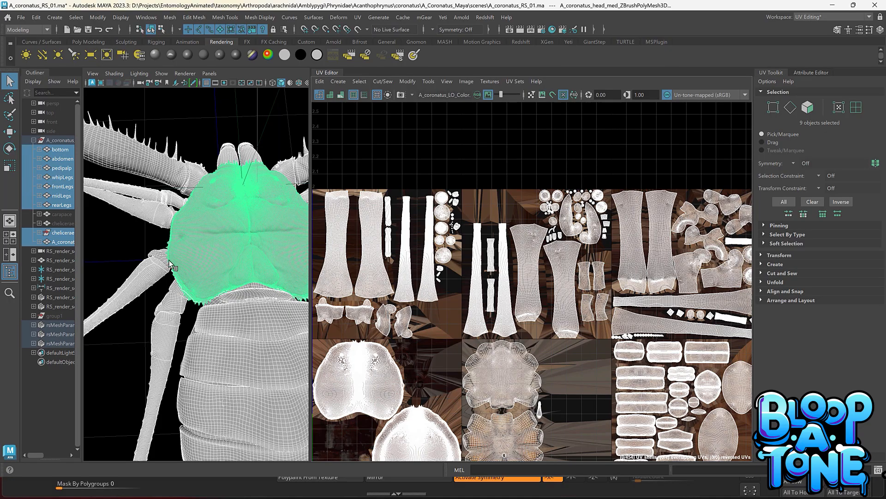
{"action": "right_click_drag", "start_coordinate": [589, 339], "coordinate": [506, 349], "text": "alt"}
{"action": "middle_click_drag", "start_coordinate": [505, 349], "coordinate": [444, 300], "text": "alt"}
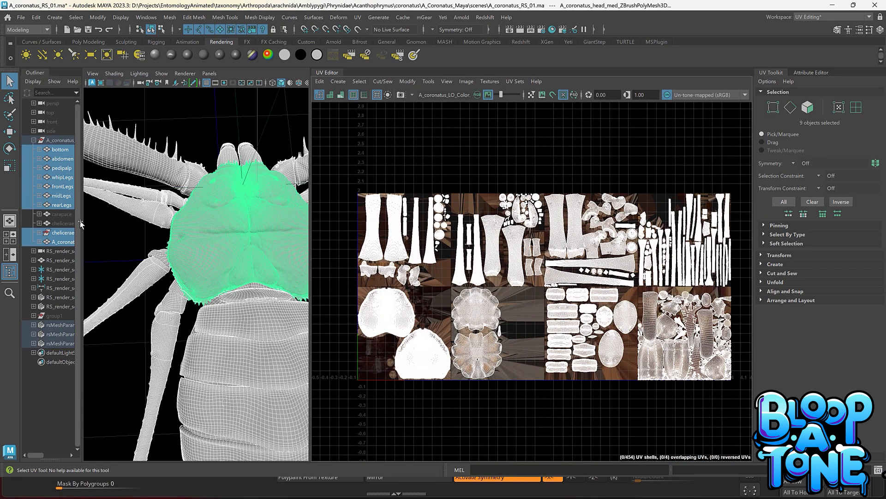
{"action": "right_click_drag", "start_coordinate": [226, 261], "coordinate": [260, 276], "text": "alt"}
{"action": "middle_click_drag", "start_coordinate": [243, 231], "coordinate": [229, 321], "text": "alt"}
{"action": "right_click_drag", "start_coordinate": [257, 313], "coordinate": [162, 274], "text": "alt"}
{"action": "middle_click_drag", "start_coordinate": [220, 292], "coordinate": [163, 290], "text": "alt"}
{"action": "right_click_drag", "start_coordinate": [430, 317], "coordinate": [564, 389], "text": "alt"}
{"action": "right_click_drag", "start_coordinate": [424, 339], "coordinate": [523, 382], "text": "alt"}
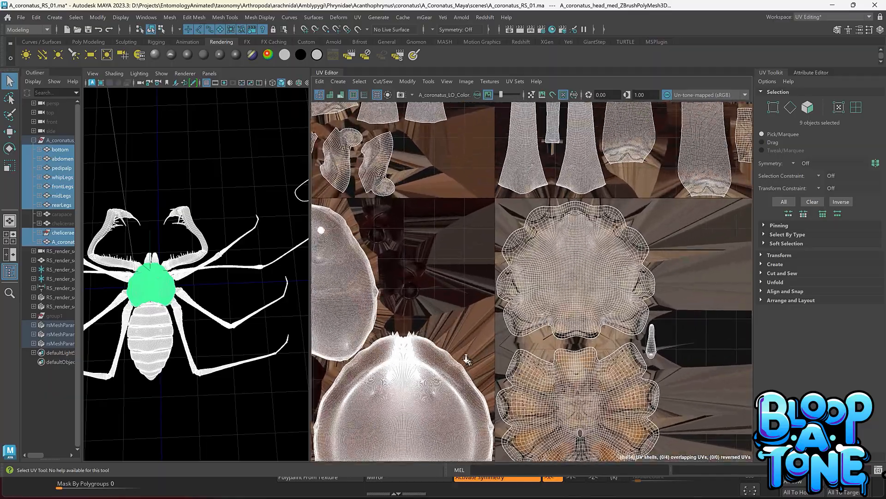
Examine the UV shells of the carapace, underside, pedipalps, legs and abdomen tile by tile.
{"action": "middle_click_drag", "start_coordinate": [462, 356], "coordinate": [564, 359], "text": "alt"}
{"action": "right_click_drag", "start_coordinate": [440, 320], "coordinate": [599, 382], "text": "alt"}
{"action": "middle_click_drag", "start_coordinate": [397, 292], "coordinate": [489, 396], "text": "alt"}
{"action": "right_click_drag", "start_coordinate": [417, 310], "coordinate": [373, 299], "text": "alt"}
{"action": "middle_click_drag", "start_coordinate": [544, 251], "coordinate": [497, 320], "text": "alt"}
{"action": "right_click_drag", "start_coordinate": [498, 320], "coordinate": [362, 285], "text": "alt"}
{"action": "middle_click_drag", "start_coordinate": [576, 292], "coordinate": [441, 307], "text": "alt"}
{"action": "middle_click_drag", "start_coordinate": [579, 356], "coordinate": [480, 349], "text": "alt"}
{"action": "right_click_drag", "start_coordinate": [622, 329], "coordinate": [519, 293], "text": "alt"}
{"action": "middle_click_drag", "start_coordinate": [576, 304], "coordinate": [491, 348], "text": "alt"}
{"action": "right_click_drag", "start_coordinate": [605, 328], "coordinate": [508, 317], "text": "alt"}
{"action": "middle_click_drag", "start_coordinate": [594, 340], "coordinate": [343, 228], "text": "alt"}
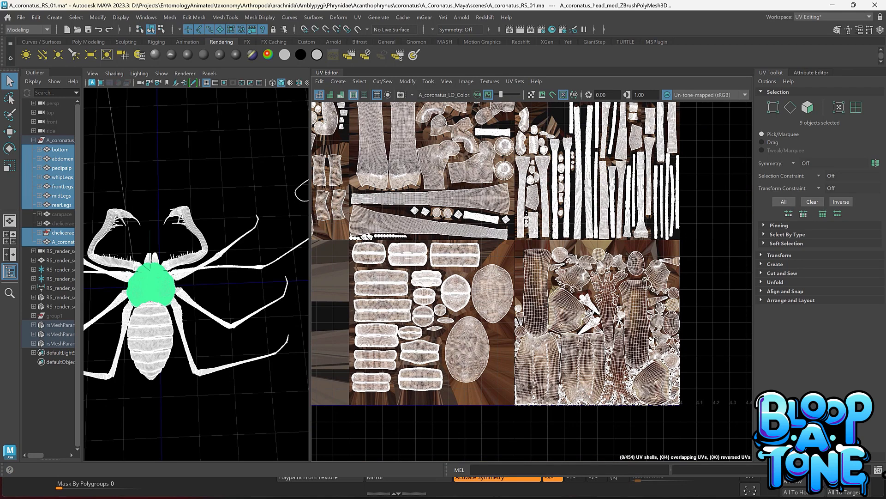
Switch to Substance 3D Painter and examine the base color texture on the carapace, legs and abdomen.
{"action": "key", "text": "alt+Tab"}
{"action": "middle_click_drag", "start_coordinate": [257, 248], "coordinate": [390, 268], "text": "alt"}
{"action": "right_click_drag", "start_coordinate": [359, 265], "coordinate": [298, 241], "text": "alt"}
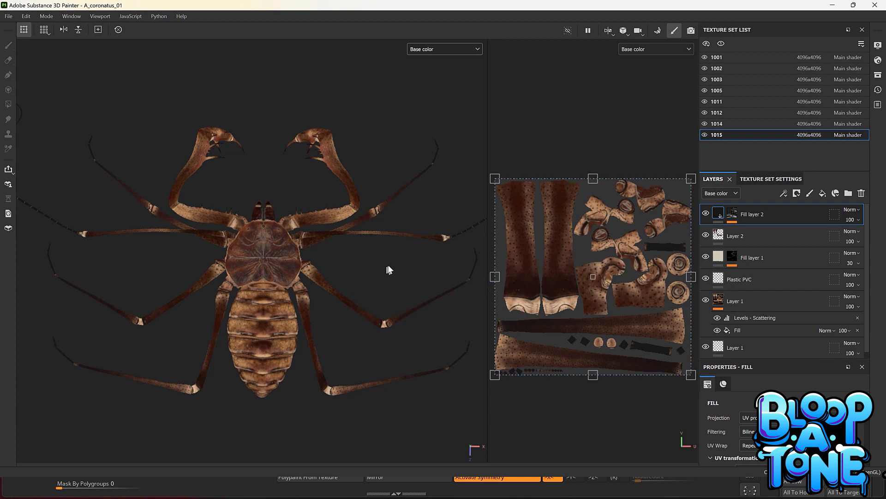
{"action": "right_click_drag", "start_coordinate": [408, 272], "coordinate": [387, 225], "text": "alt"}
{"action": "right_click_drag", "start_coordinate": [434, 248], "coordinate": [233, 298], "text": "alt"}
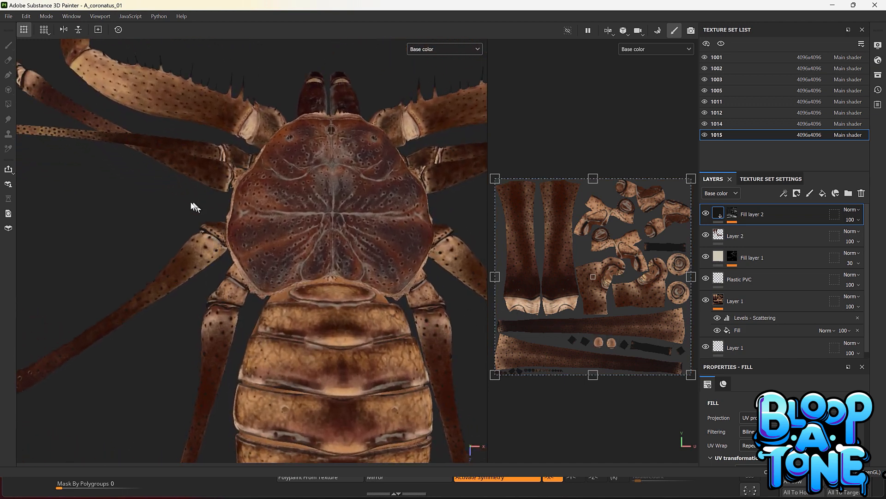
{"action": "right_click_drag", "start_coordinate": [187, 193], "coordinate": [249, 243], "text": "alt"}
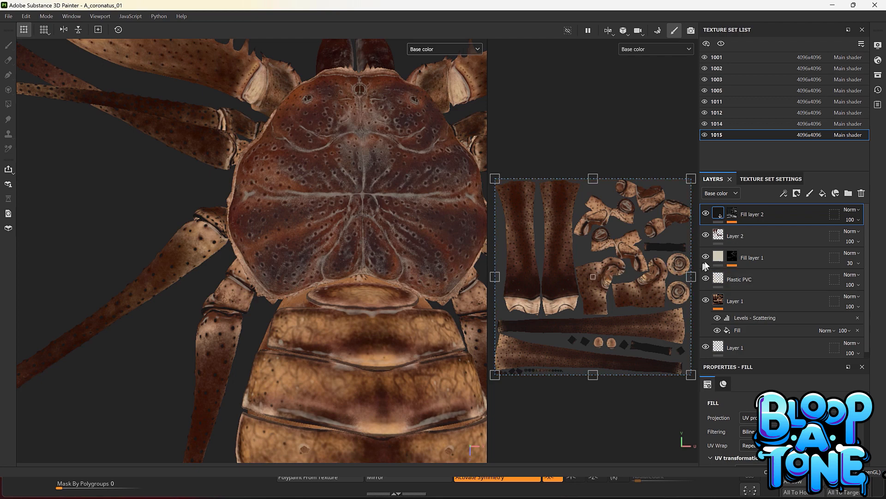
{"action": "right_click_drag", "start_coordinate": [160, 326], "coordinate": [53, 227], "text": "alt"}
{"action": "right_click_drag", "start_coordinate": [441, 236], "coordinate": [398, 229], "text": "alt"}
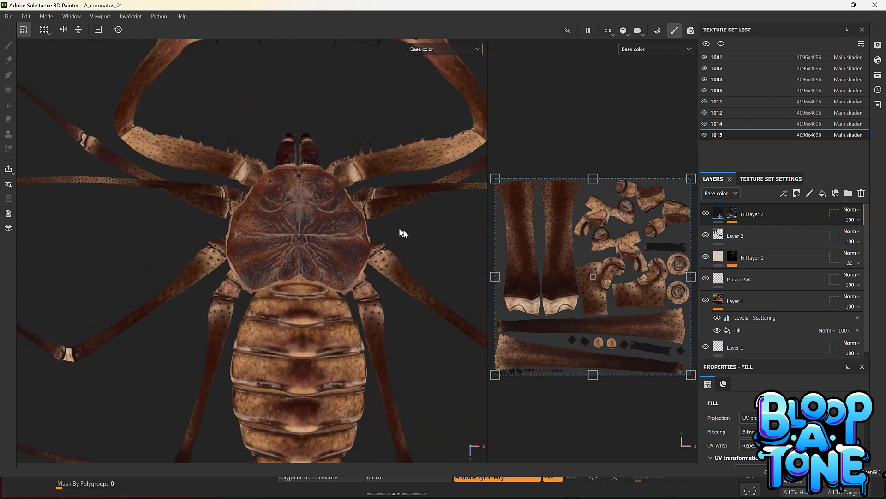
{"action": "mouse_move", "coordinate": [434, 237]}
{"action": "middle_mouse_down", "text": "alt"}
{"action": "mouse_move", "coordinate": [394, 268]}
{"action": "mouse_move", "coordinate": [406, 293]}
{"action": "middle_mouse_up", "text": "alt"}
{"action": "middle_click_drag", "start_coordinate": [304, 162], "coordinate": [301, 204], "text": "alt"}
Set the viewport display mode to Material and view the entire shaded whip spider.
{"action": "left_click", "coordinate": [433, 48]}
{"action": "left_click", "coordinate": [433, 70]}
{"action": "left_click_drag", "start_coordinate": [337, 202], "coordinate": [235, 185], "text": "alt"}
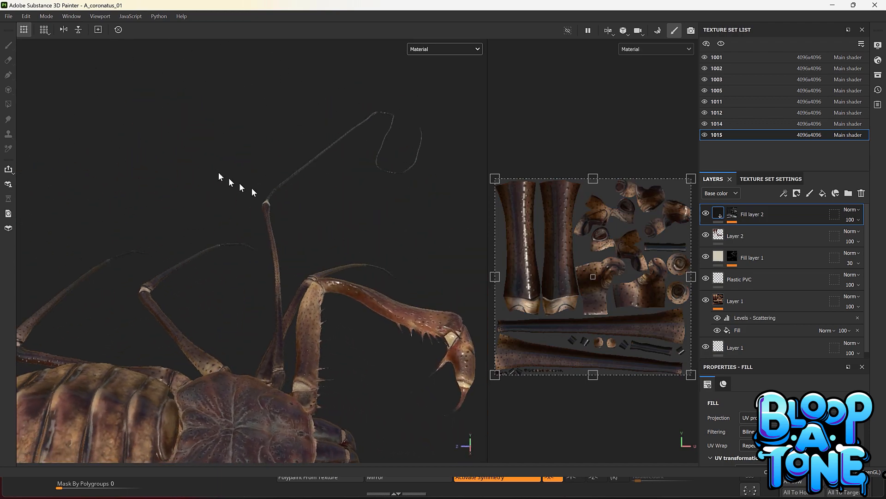
{"action": "left_click_drag", "start_coordinate": [226, 231], "coordinate": [406, 192], "text": "alt"}
{"action": "right_click_drag", "start_coordinate": [406, 192], "coordinate": [83, 101], "text": "alt"}
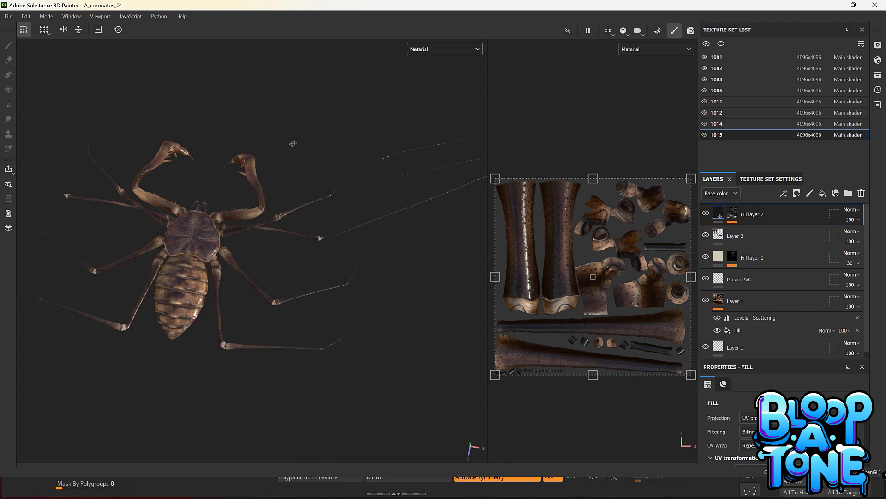
Examine the long whip leg's shaded material along its dark segments and joints.
{"action": "middle_click_drag", "start_coordinate": [294, 143], "coordinate": [223, 179], "text": "alt"}
{"action": "left_click_drag", "start_coordinate": [279, 187], "coordinate": [212, 156], "text": "alt"}
{"action": "middle_click_drag", "start_coordinate": [245, 231], "coordinate": [297, 121], "text": "alt"}
{"action": "right_click_drag", "start_coordinate": [245, 208], "coordinate": [415, 270], "text": "alt"}
{"action": "middle_click_drag", "start_coordinate": [264, 244], "coordinate": [146, 154], "text": "alt"}
{"action": "right_click_drag", "start_coordinate": [200, 189], "coordinate": [383, 258], "text": "alt"}
{"action": "middle_click_drag", "start_coordinate": [240, 253], "coordinate": [185, 116], "text": "alt"}
{"action": "left_click_drag", "start_coordinate": [188, 160], "coordinate": [218, 219], "text": "alt"}
{"action": "right_click_drag", "start_coordinate": [230, 224], "coordinate": [340, 264], "text": "alt"}
{"action": "left_click_drag", "start_coordinate": [266, 275], "coordinate": [303, 292], "text": "alt"}
{"action": "left_click_drag", "start_coordinate": [442, 294], "coordinate": [196, 242], "text": "alt"}
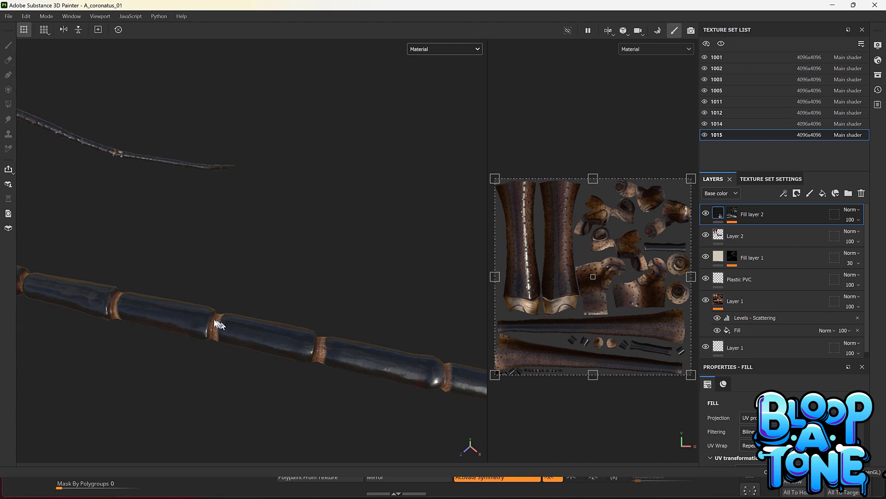
{"action": "left_click_drag", "start_coordinate": [381, 310], "coordinate": [301, 303], "text": "alt"}
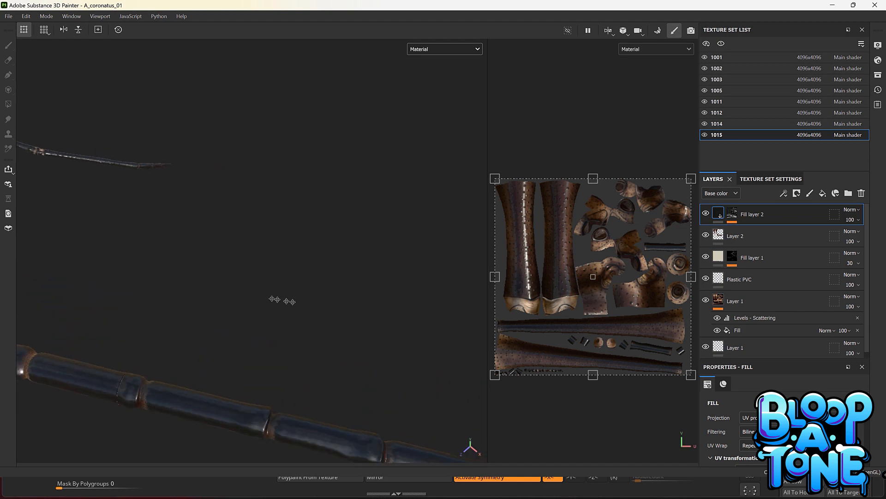
{"action": "left_click_drag", "start_coordinate": [378, 315], "coordinate": [444, 338], "text": "alt"}
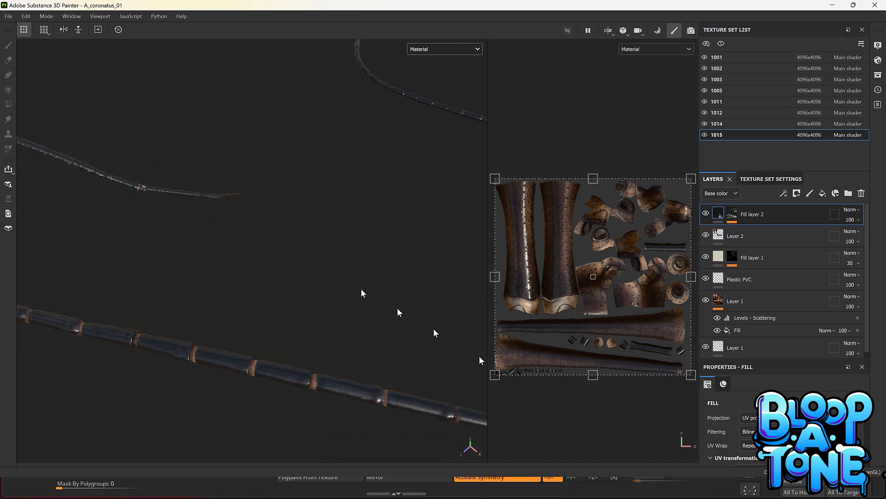
{"action": "middle_click_drag", "start_coordinate": [289, 274], "coordinate": [477, 335], "text": "alt"}
{"action": "mouse_move", "coordinate": [195, 272]}
{"action": "middle_mouse_down", "text": "alt"}
{"action": "mouse_move", "coordinate": [429, 310]}
{"action": "mouse_move", "coordinate": [213, 277]}
{"action": "mouse_move", "coordinate": [343, 327]}
{"action": "middle_mouse_up", "text": "alt"}
{"action": "left_click_drag", "start_coordinate": [230, 297], "coordinate": [292, 326], "text": "alt"}
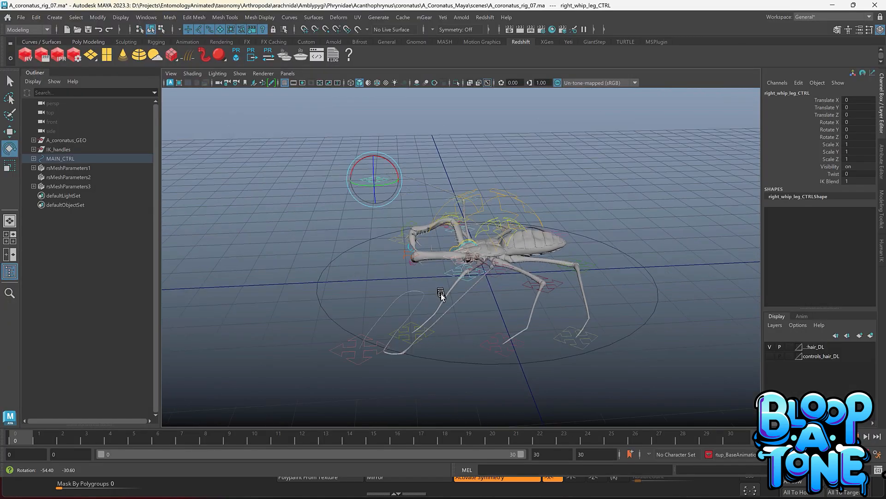
In the Maya rig scene, move the cephalothorax control to about Translate X -0.111, Y 0.001 and Z 0.111.
{"action": "mouse_move", "coordinate": [440, 291]}
{"action": "left_mouse_down", "text": "alt"}
{"action": "mouse_move", "coordinate": [506, 308]}
{"action": "mouse_move", "coordinate": [454, 176]}
{"action": "mouse_move", "coordinate": [492, 215]}
{"action": "mouse_move", "coordinate": [439, 269]}
{"action": "mouse_move", "coordinate": [435, 192]}
{"action": "mouse_move", "coordinate": [450, 240]}
{"action": "mouse_move", "coordinate": [441, 228]}
{"action": "mouse_move", "coordinate": [450, 246]}
{"action": "mouse_move", "coordinate": [436, 250]}
{"action": "mouse_move", "coordinate": [455, 250]}
{"action": "left_mouse_up", "text": "alt"}
{"action": "key", "text": "w"}
{"action": "left_click_drag", "start_coordinate": [492, 267], "coordinate": [499, 304], "text": "alt"}
{"action": "middle_click_drag", "start_coordinate": [517, 302], "coordinate": [427, 273], "text": "alt"}
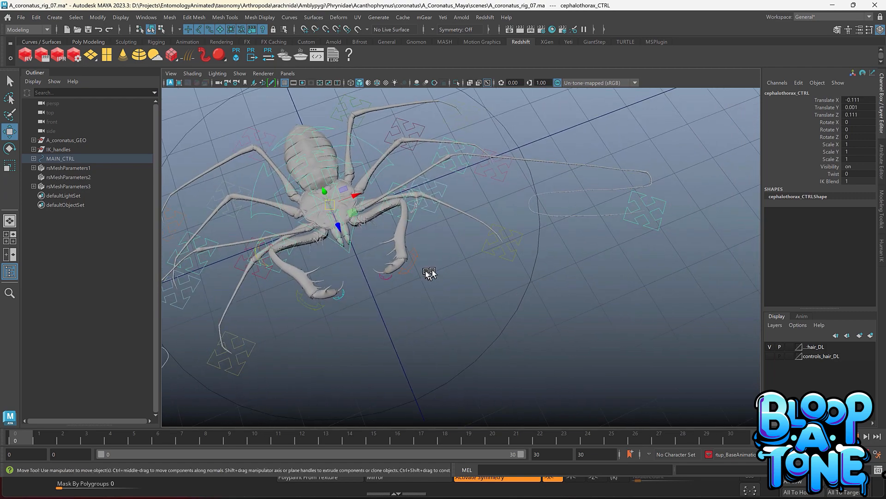
Move the left front foot control along Z and offset the left front knee control by about -0.074, -0.006, 0.154.
{"action": "left_click_drag", "start_coordinate": [520, 285], "coordinate": [531, 304]}
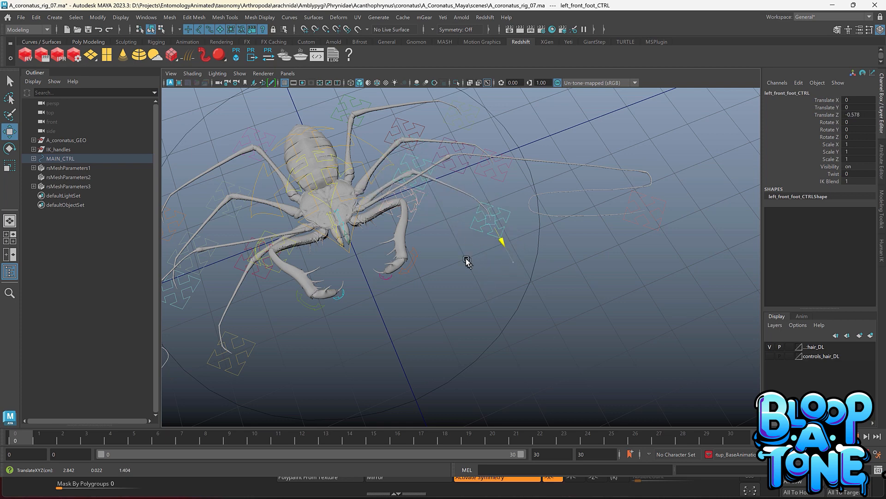
{"action": "left_click_drag", "start_coordinate": [467, 260], "coordinate": [465, 259]}
{"action": "left_click_drag", "start_coordinate": [454, 245], "coordinate": [445, 242], "text": "alt"}
{"action": "middle_click_drag", "start_coordinate": [445, 242], "coordinate": [454, 285], "text": "alt"}
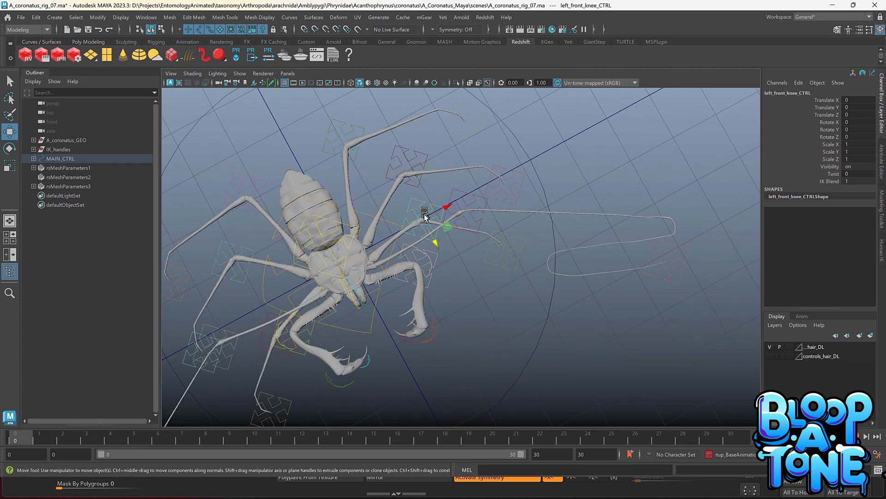
{"action": "left_click_drag", "start_coordinate": [467, 282], "coordinate": [422, 263], "text": "alt"}
{"action": "right_click_drag", "start_coordinate": [422, 263], "coordinate": [475, 281], "text": "alt"}
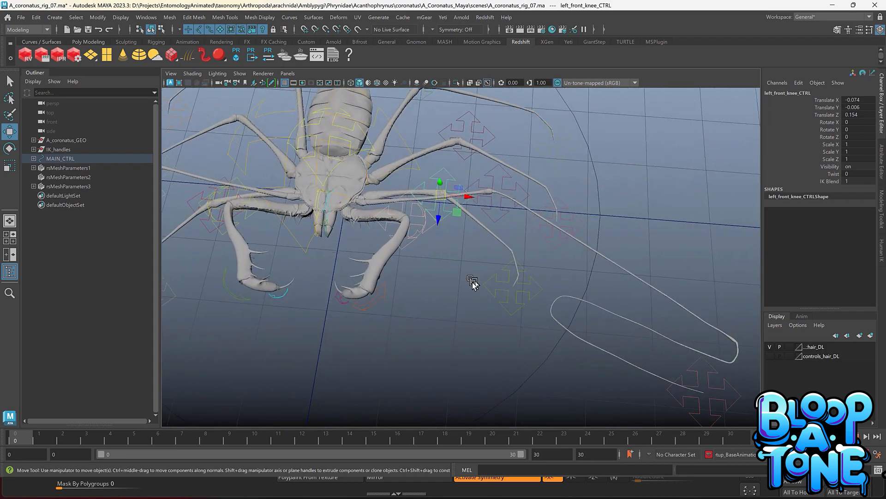
Move the right pedipalp control and rotate left_pedipalp_CTRL3 about 60 degrees around Y.
{"action": "left_click_drag", "start_coordinate": [381, 285], "coordinate": [335, 288], "text": "alt"}
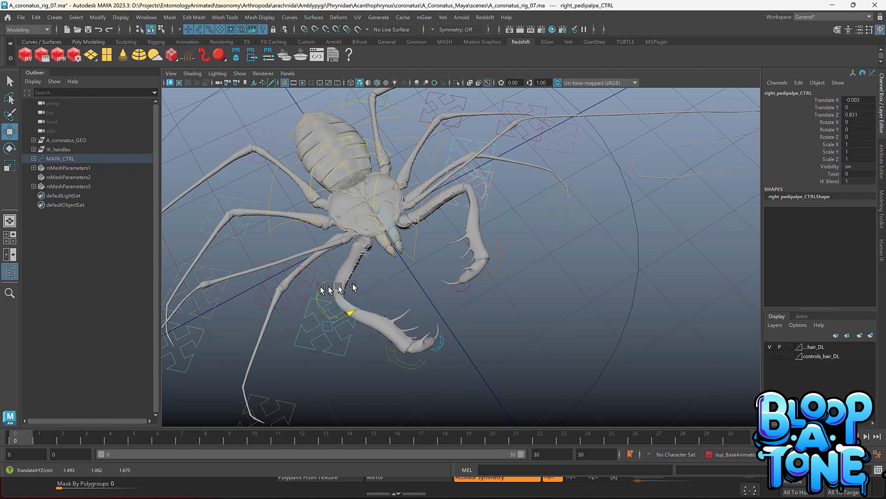
{"action": "left_click_drag", "start_coordinate": [324, 359], "coordinate": [367, 365]}
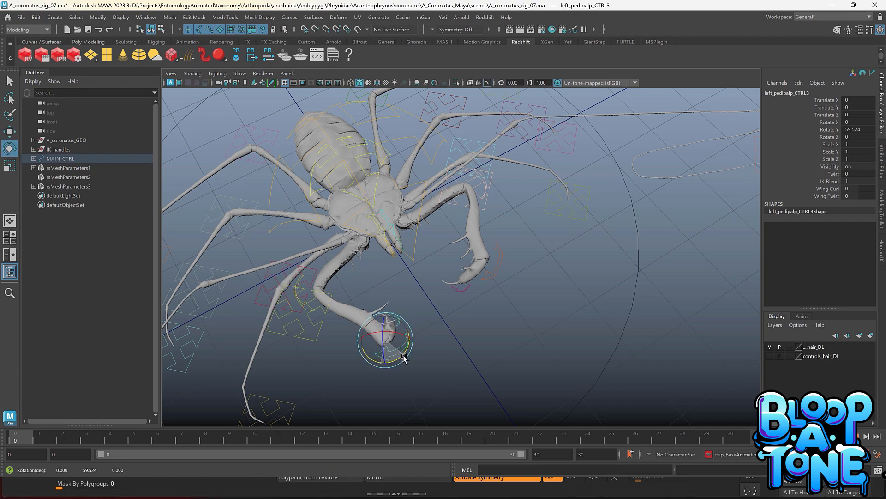
Try rotating the cephalothorax control and undo the rotation.
{"action": "left_click_drag", "start_coordinate": [329, 273], "coordinate": [373, 225], "text": "alt"}
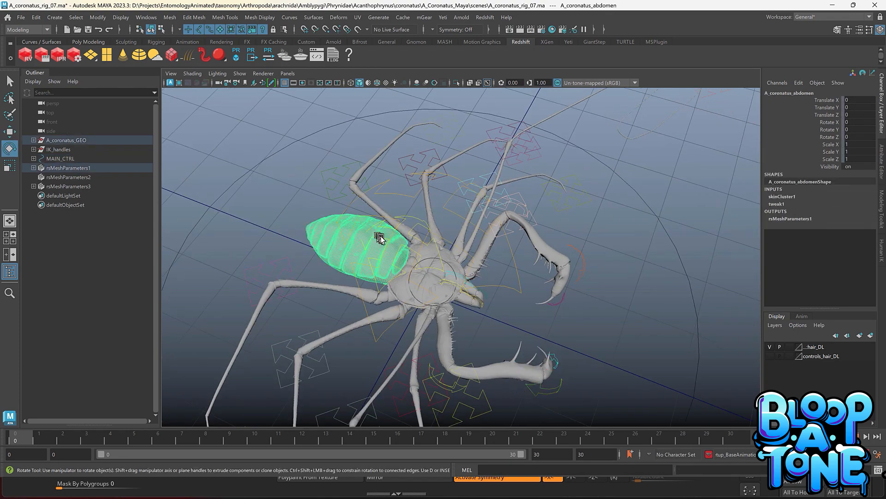
{"action": "left_click", "coordinate": [390, 240]}
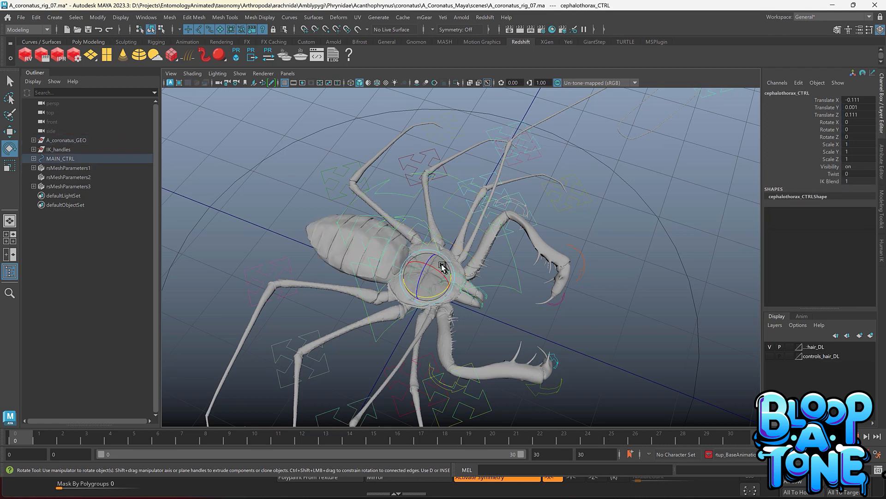
{"action": "left_click_drag", "start_coordinate": [446, 280], "coordinate": [421, 257]}
{"action": "key", "text": "ctrl+z"}
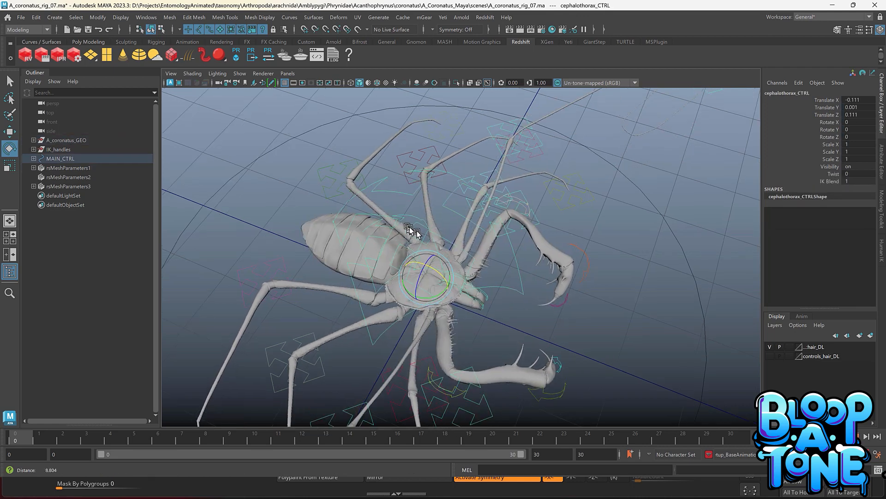
Rotate the abdomen control to about -30.829 degrees around X.
{"action": "right_click_drag", "start_coordinate": [399, 210], "coordinate": [424, 229], "text": "alt"}
{"action": "left_click", "coordinate": [426, 269]}
{"action": "mouse_move", "coordinate": [403, 267]}
{"action": "left_mouse_down"}
{"action": "mouse_move", "coordinate": [392, 263]}
{"action": "mouse_move", "coordinate": [405, 263]}
{"action": "left_mouse_up"}
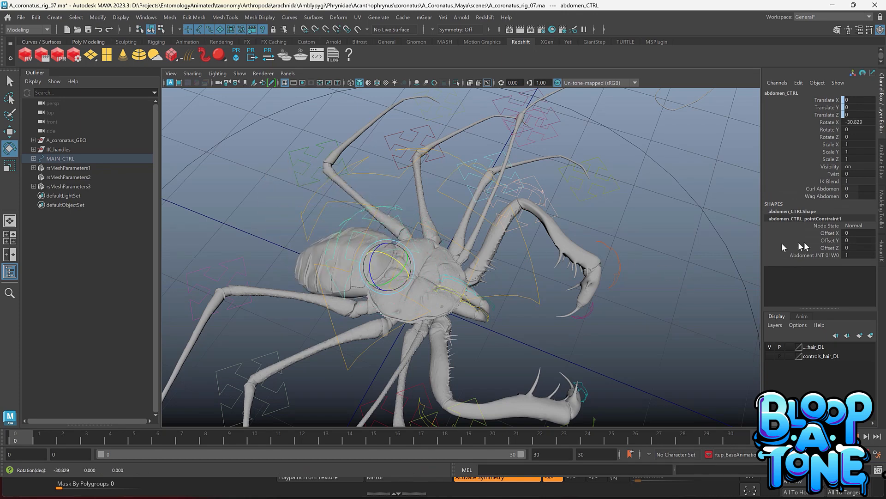
Test the abdomen control's Wag Abdomen attribute and reset it to 0.
{"action": "middle_click_drag", "start_coordinate": [670, 204], "coordinate": [706, 196]}
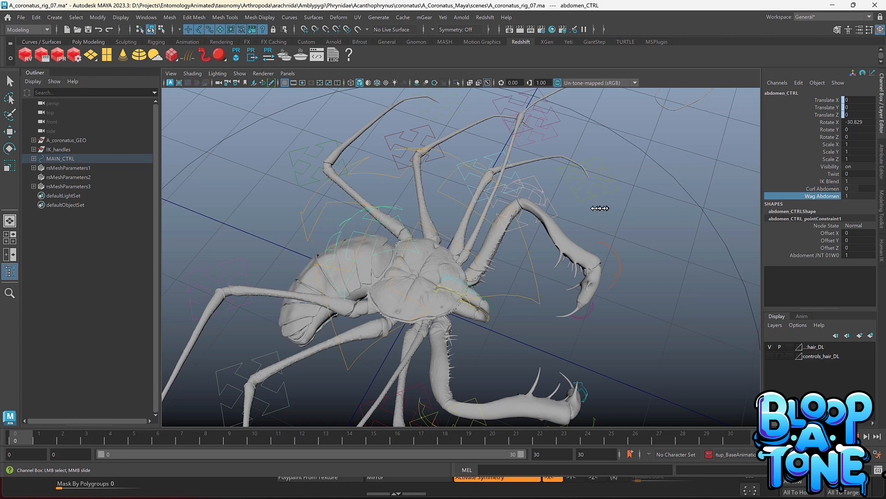
{"action": "mouse_move", "coordinate": [580, 210]}
{"action": "middle_mouse_down"}
{"action": "mouse_move", "coordinate": [591, 209]}
{"action": "mouse_move", "coordinate": [577, 215]}
{"action": "middle_mouse_up"}
{"action": "left_click_drag", "start_coordinate": [566, 230], "coordinate": [545, 238], "text": "alt"}
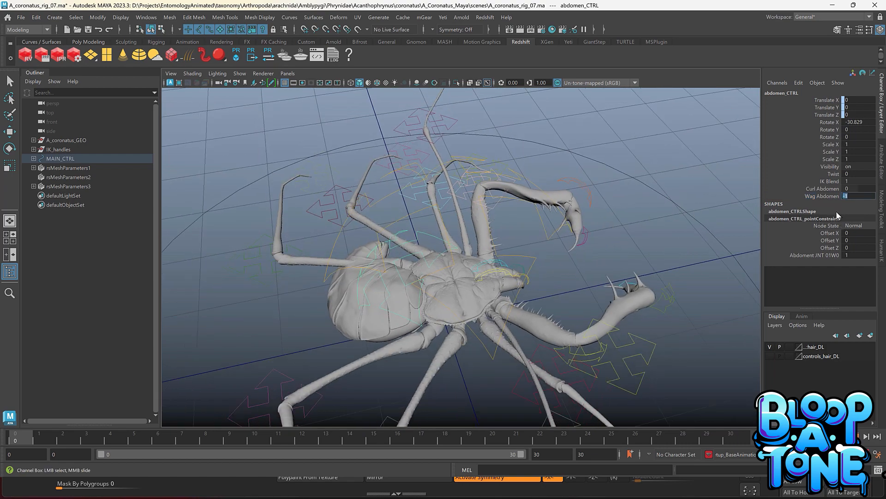
{"action": "mouse_move", "coordinate": [452, 263]}
{"action": "left_mouse_down", "text": "alt"}
{"action": "mouse_move", "coordinate": [316, 248]}
{"action": "mouse_move", "coordinate": [426, 257]}
{"action": "mouse_move", "coordinate": [415, 237]}
{"action": "mouse_move", "coordinate": [379, 249]}
{"action": "mouse_move", "coordinate": [332, 243]}
{"action": "mouse_move", "coordinate": [452, 270]}
{"action": "left_mouse_up", "text": "alt"}
{"action": "right_click_drag", "start_coordinate": [452, 270], "coordinate": [404, 236], "text": "alt"}
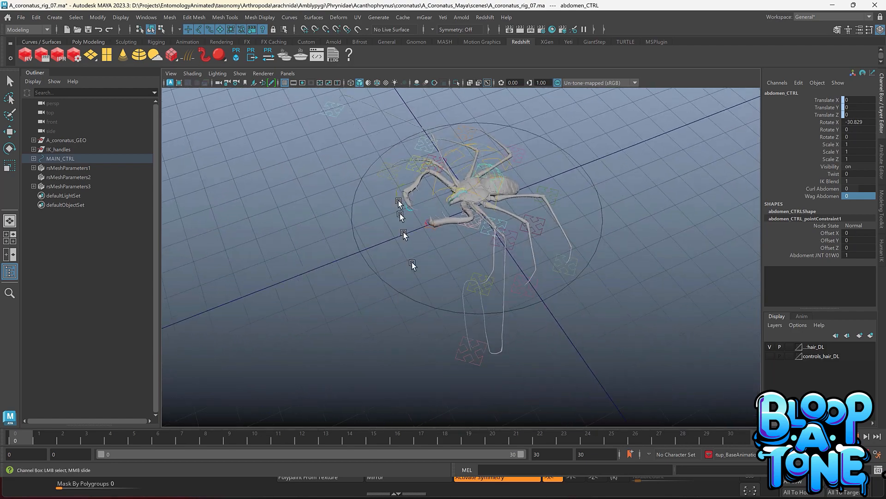
Move the left whip leg control to about X -3.041, Y 0.878, Z 3.33 and inspect the bent whip leg.
{"action": "left_click", "coordinate": [461, 361]}
{"action": "key", "text": "e"}
{"action": "key", "text": "w"}
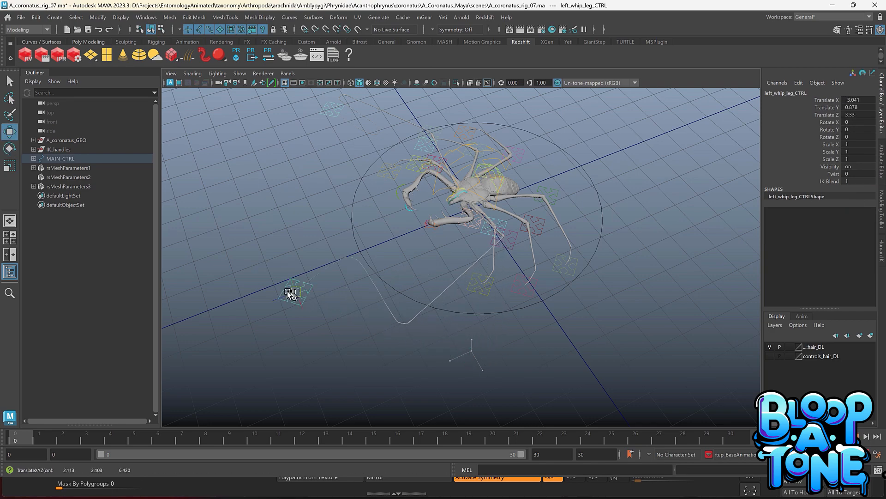
{"action": "left_click_drag", "start_coordinate": [249, 285], "coordinate": [417, 300], "text": "alt"}
{"action": "right_click_drag", "start_coordinate": [417, 300], "coordinate": [504, 321], "text": "alt"}
{"action": "left_click_drag", "start_coordinate": [466, 304], "coordinate": [534, 325], "text": "alt"}
{"action": "middle_click_drag", "start_coordinate": [587, 318], "coordinate": [475, 283], "text": "alt"}
{"action": "left_click_drag", "start_coordinate": [475, 283], "coordinate": [487, 299], "text": "alt"}
{"action": "right_click_drag", "start_coordinate": [551, 310], "coordinate": [485, 282], "text": "alt"}
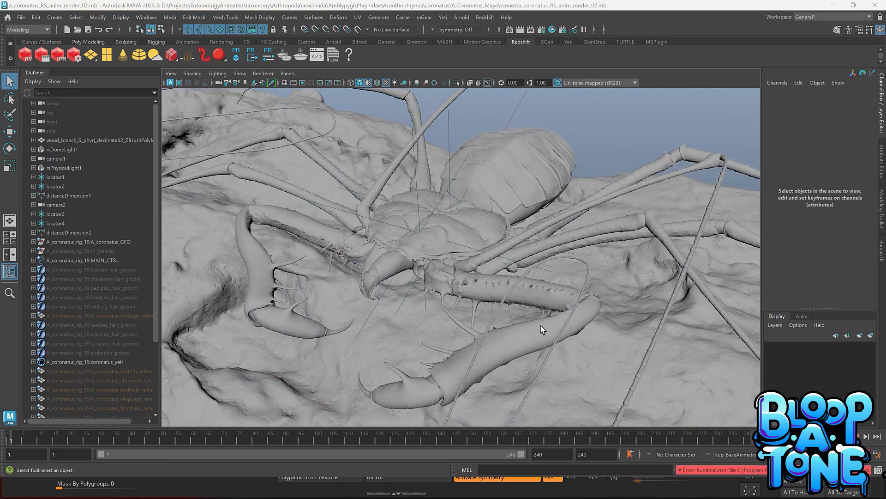
In the animation render scene, examine the posed whip spider on the wood branch, selecting the pedipalps, branch mesh and coronatus_yeti node.
{"action": "left_click", "coordinate": [541, 323]}
{"action": "key", "text": "space"}
{"action": "left_click_drag", "start_coordinate": [540, 322], "coordinate": [524, 267]}
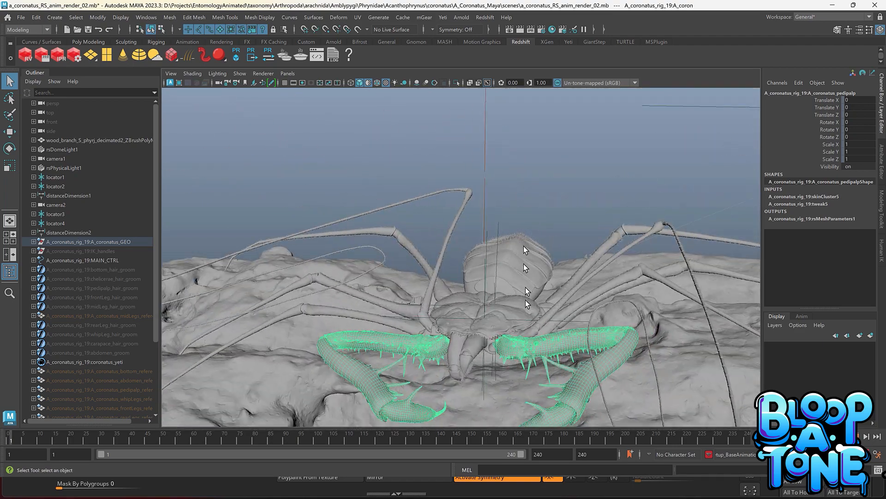
{"action": "left_click", "coordinate": [557, 238]}
{"action": "left_click_drag", "start_coordinate": [557, 238], "coordinate": [529, 249], "text": "alt"}
{"action": "left_click_drag", "start_coordinate": [469, 263], "coordinate": [323, 266], "text": "alt"}
{"action": "left_click", "coordinate": [235, 250]}
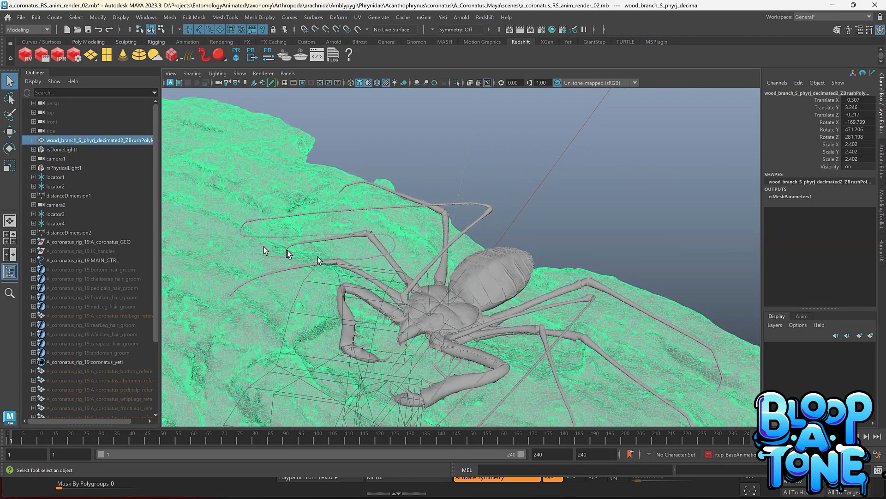
{"action": "left_click_drag", "start_coordinate": [412, 269], "coordinate": [492, 245], "text": "alt"}
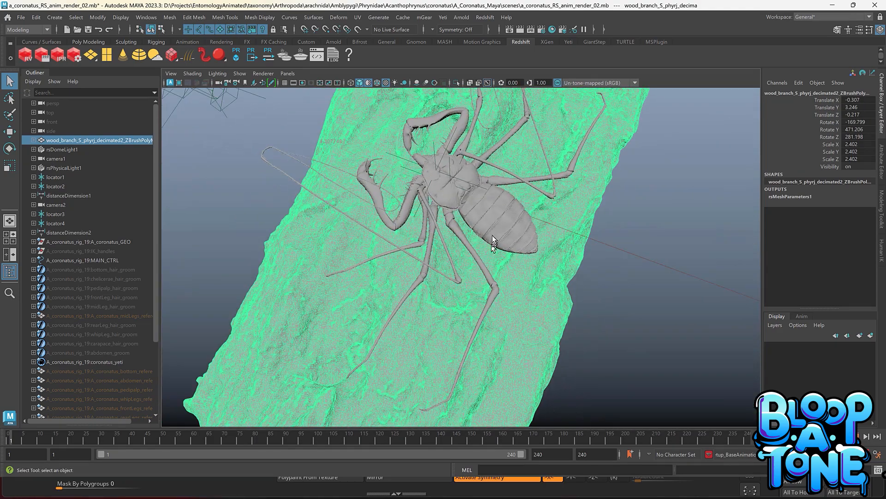
{"action": "left_click", "coordinate": [486, 243]}
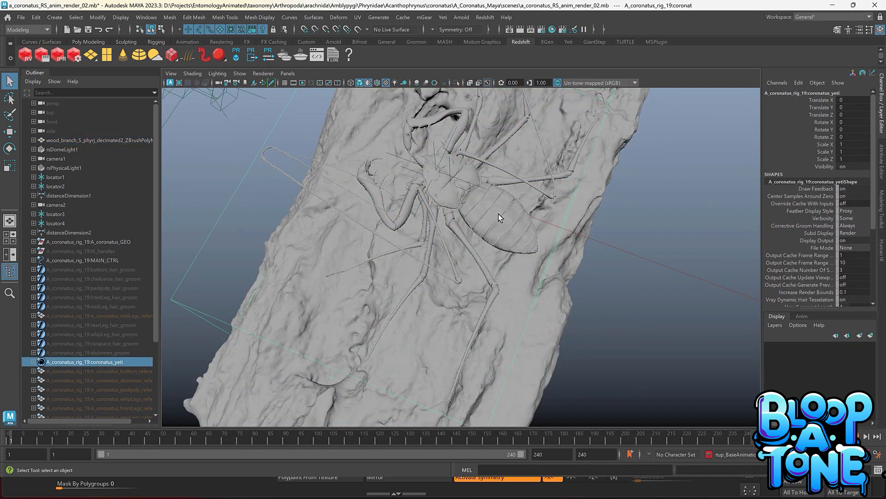
{"action": "left_click_drag", "start_coordinate": [506, 223], "coordinate": [529, 229], "text": "alt"}
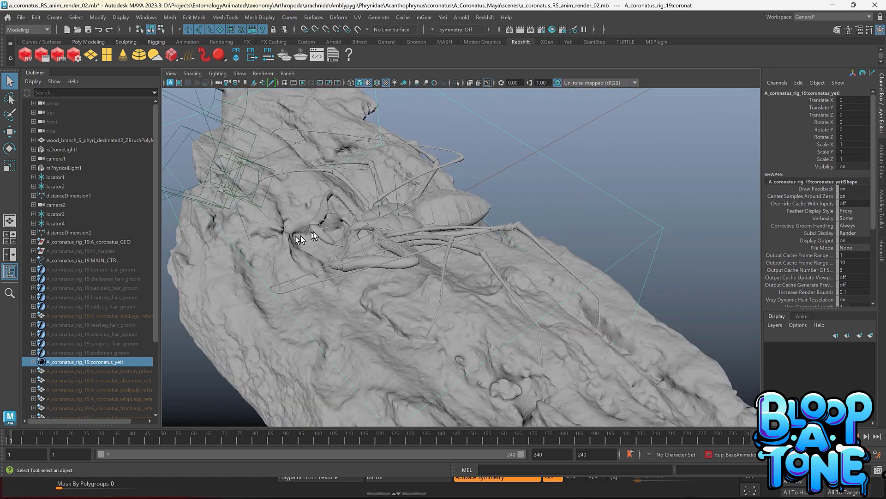
Examine the wood branch's rsMaterial1 shading network in Hypershade, including its roughness, normal bump, specular, albedo and displacement texture connections.
{"action": "left_click", "coordinate": [83, 242]}
{"action": "left_click", "coordinate": [552, 29]}
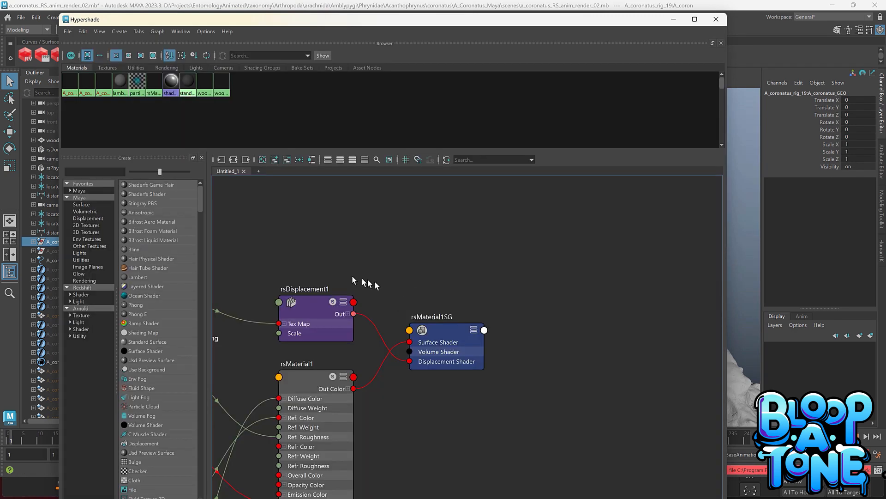
{"action": "scroll", "coordinate": [376, 273], "scroll_direction": "down", "scroll_amount": 5}
{"action": "middle_click_drag", "start_coordinate": [371, 259], "coordinate": [475, 245], "text": "alt"}
{"action": "scroll", "coordinate": [396, 250], "scroll_direction": "up", "scroll_amount": 6}
{"action": "middle_click_drag", "start_coordinate": [492, 283], "coordinate": [464, 262], "text": "alt"}
{"action": "middle_click_drag", "start_coordinate": [494, 323], "coordinate": [471, 243], "text": "alt"}
{"action": "middle_click_drag", "start_coordinate": [513, 296], "coordinate": [458, 256], "text": "alt"}
{"action": "middle_click_drag", "start_coordinate": [485, 291], "coordinate": [470, 232], "text": "alt"}
{"action": "right_click_drag", "start_coordinate": [486, 247], "coordinate": [458, 245], "text": "alt"}
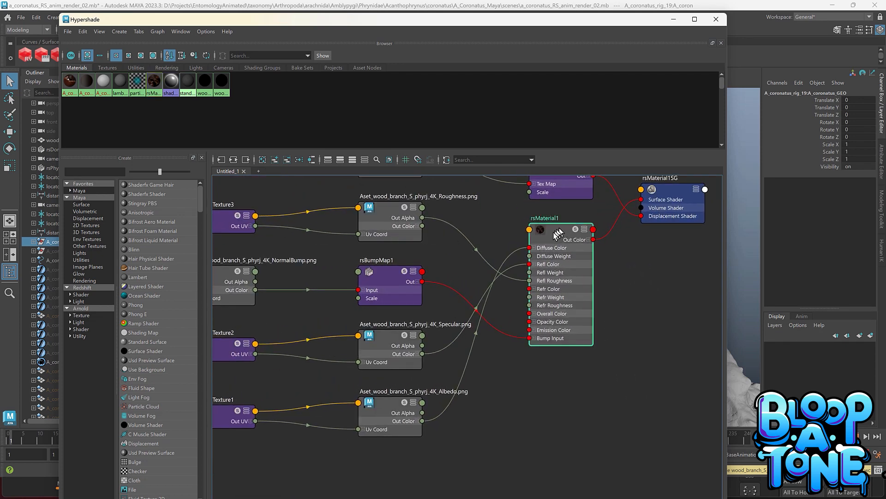
{"action": "left_click", "coordinate": [539, 252]}
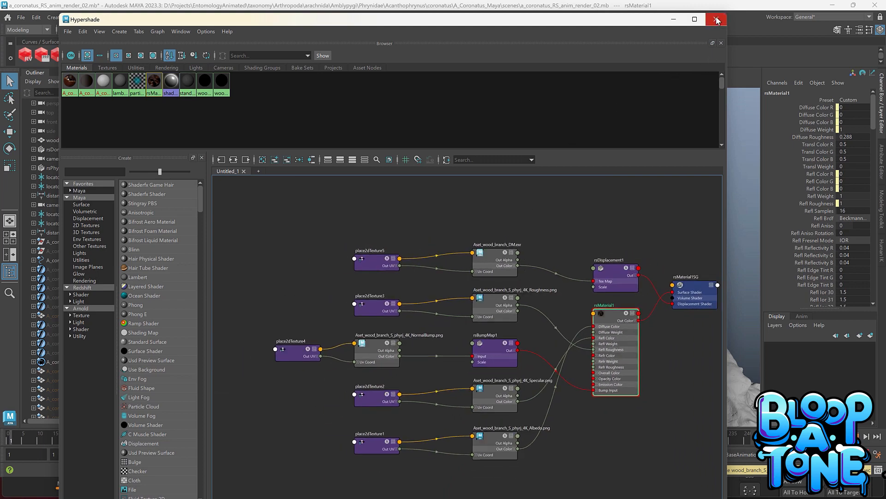
{"action": "left_click", "coordinate": [713, 21]}
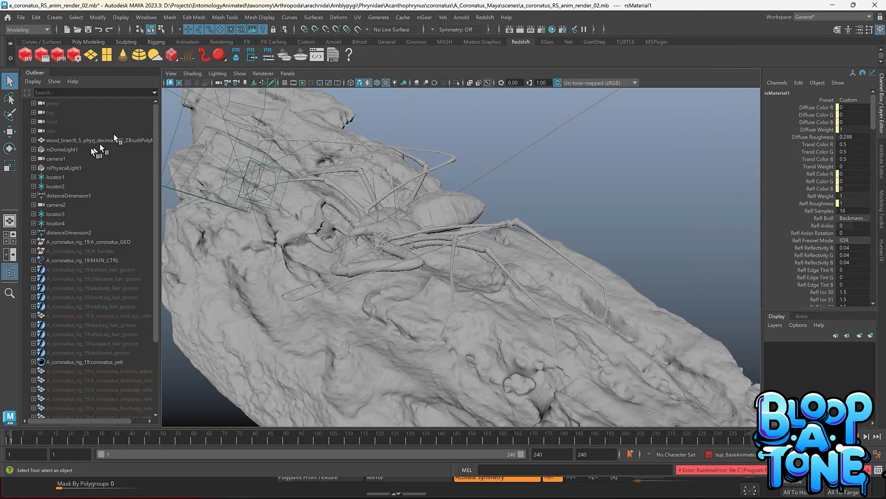
Inspect the settings of rsDomeLight1 and rsPhysicalLight1 and view the whip spider's abdomen and carapace surface up close.
{"action": "left_click", "coordinate": [67, 148]}
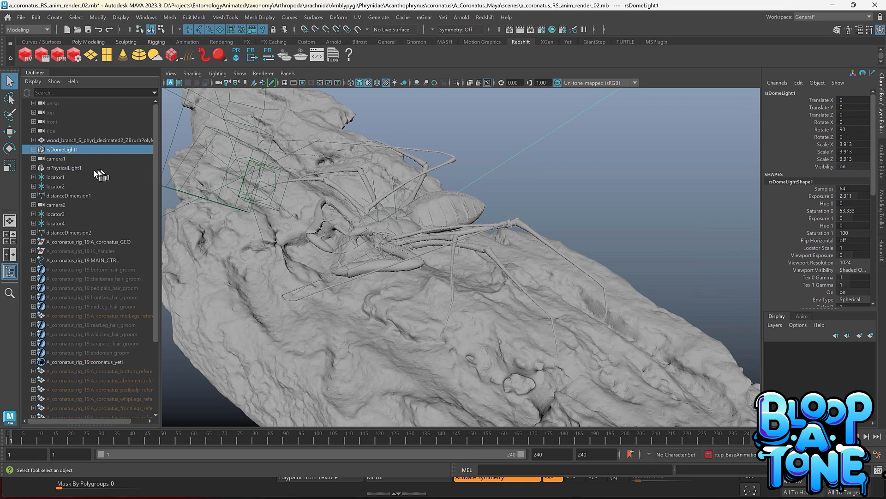
{"action": "left_click_drag", "start_coordinate": [334, 198], "coordinate": [394, 210], "text": "alt"}
{"action": "right_click_drag", "start_coordinate": [394, 210], "coordinate": [521, 251], "text": "alt"}
{"action": "middle_click_drag", "start_coordinate": [424, 196], "coordinate": [386, 225], "text": "alt"}
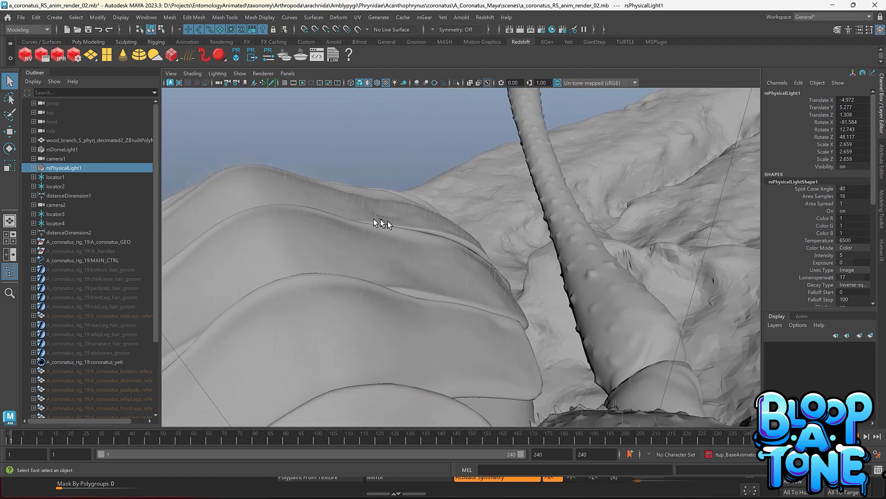
{"action": "left_click_drag", "start_coordinate": [364, 207], "coordinate": [400, 171], "text": "alt"}
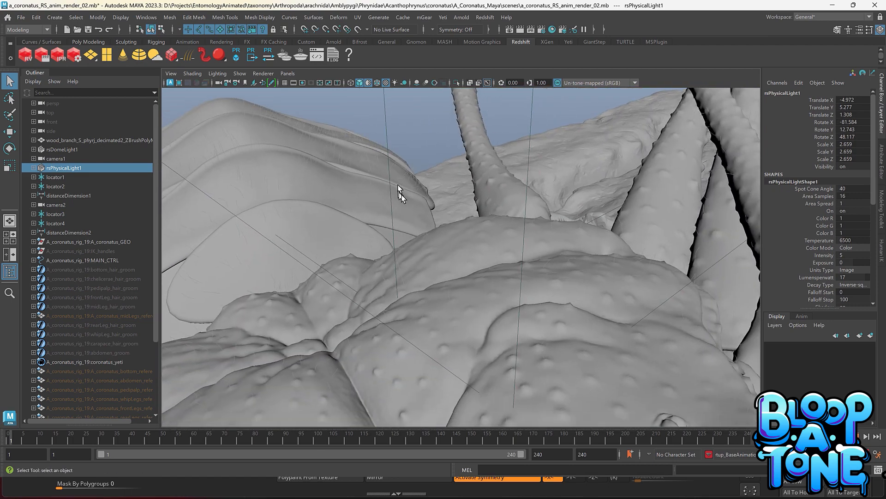
{"action": "right_click_drag", "start_coordinate": [399, 186], "coordinate": [457, 224], "text": "alt"}
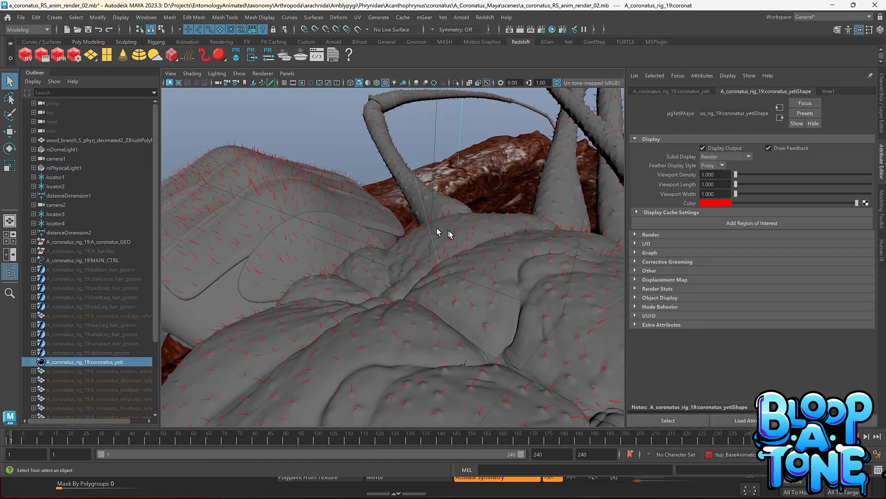
Examine the coronatus_yeti hair distribution over the whip spider's abdomen and carapace from several angles.
{"action": "right_click_drag", "start_coordinate": [449, 232], "coordinate": [404, 222], "text": "alt"}
{"action": "left_click_drag", "start_coordinate": [403, 222], "coordinate": [406, 194], "text": "alt"}
{"action": "right_click_drag", "start_coordinate": [396, 210], "coordinate": [273, 202], "text": "alt"}
{"action": "left_click_drag", "start_coordinate": [273, 202], "coordinate": [405, 242], "text": "alt"}
{"action": "middle_click_drag", "start_coordinate": [445, 233], "coordinate": [442, 251], "text": "alt"}
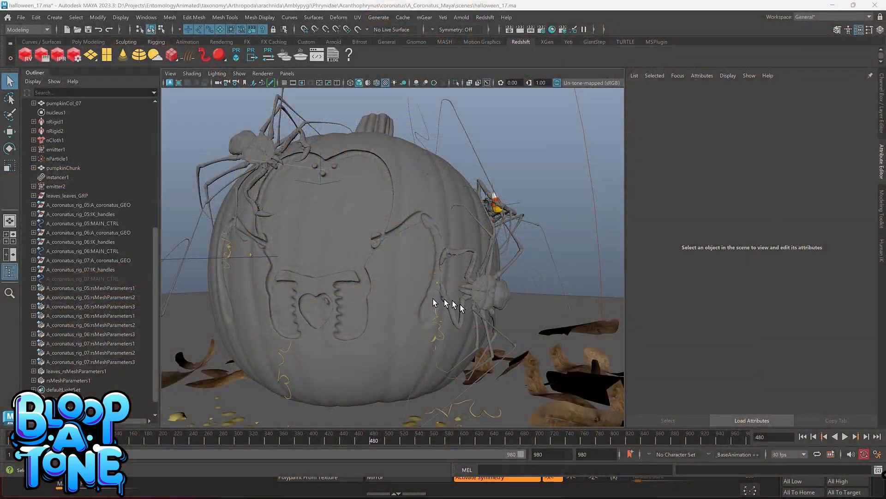
In the halloween_17 scene, examine the carved pumpkin and the whip spiders posed on it from several angles.
{"action": "middle_click_drag", "start_coordinate": [375, 284], "coordinate": [367, 300], "text": "alt"}
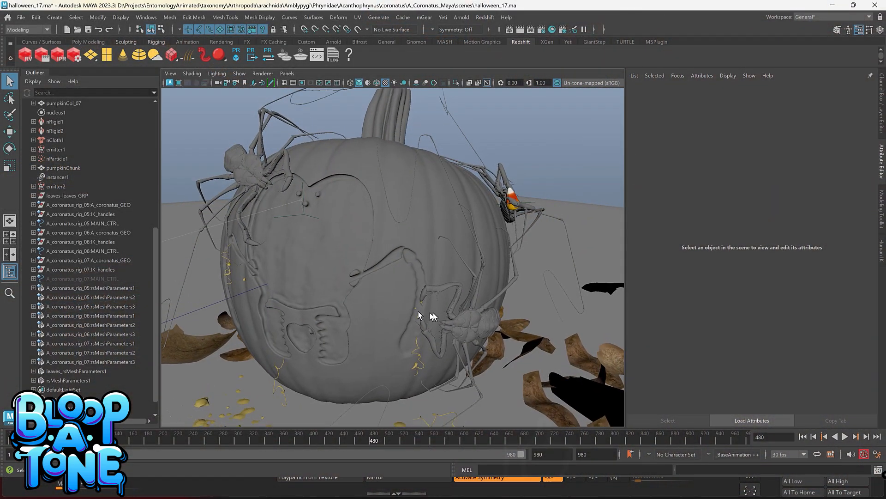
{"action": "left_click_drag", "start_coordinate": [406, 316], "coordinate": [468, 308], "text": "alt"}
{"action": "left_click_drag", "start_coordinate": [373, 289], "coordinate": [409, 289], "text": "alt"}
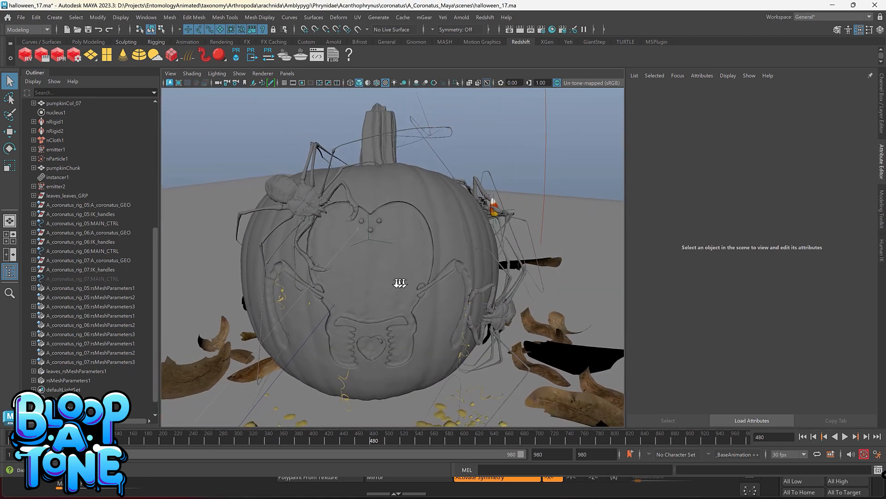